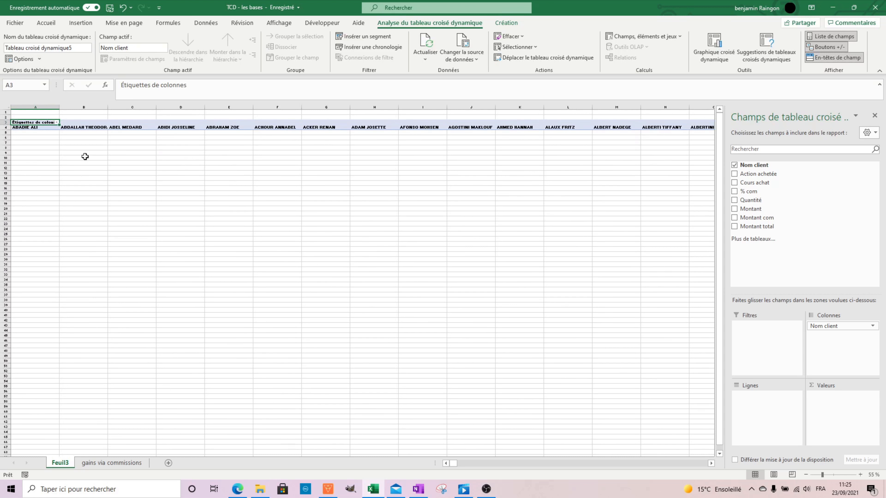
- Examine the client names spread across the columns, and compare the tools offered inside and outside the pivot table
scroll(484, 150, "down", 3)
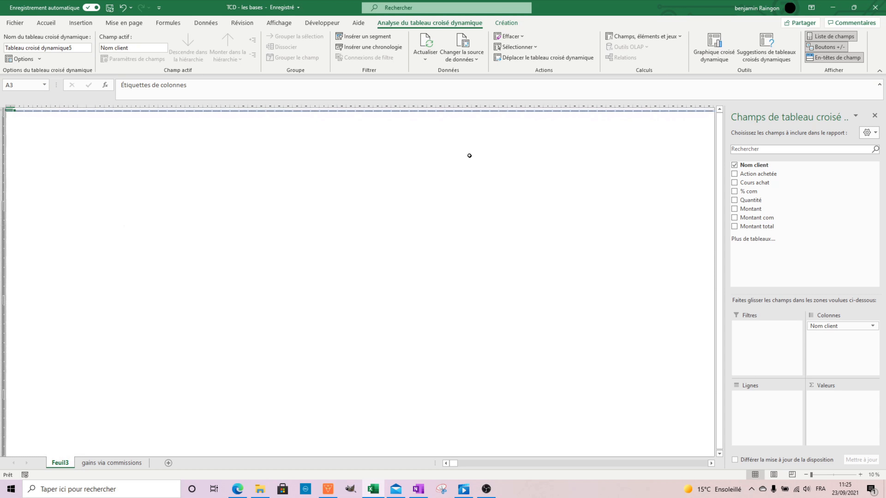
scroll(9, 121, "up", 7)
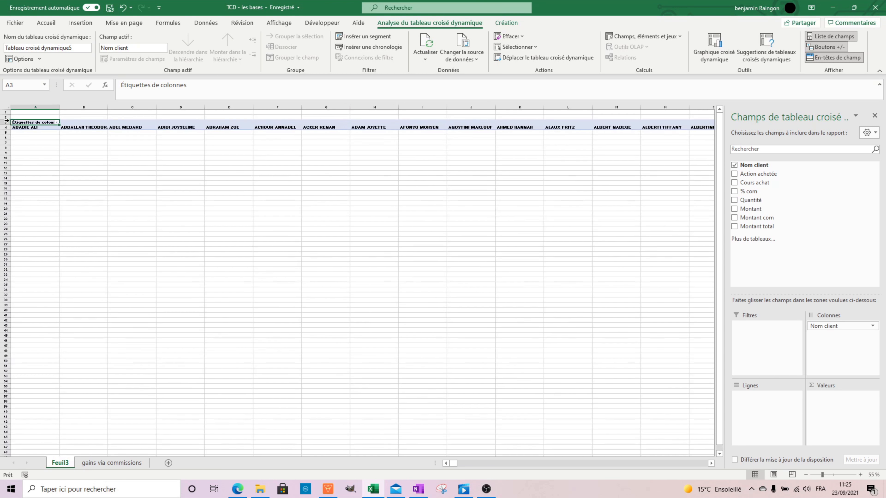
left_click(120, 181)
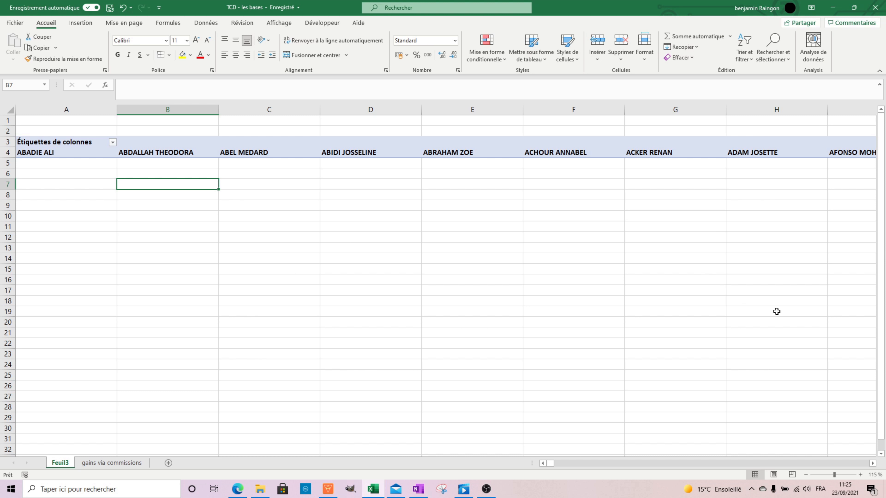
left_click(276, 143)
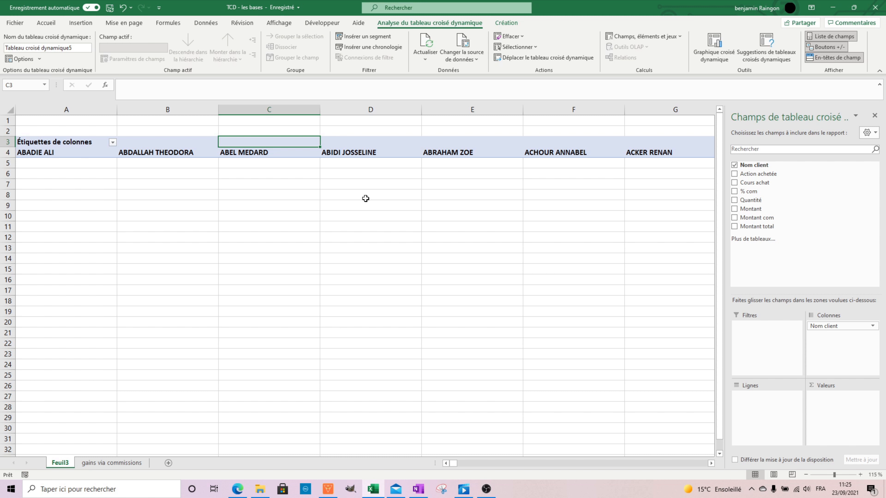
left_click(437, 203)
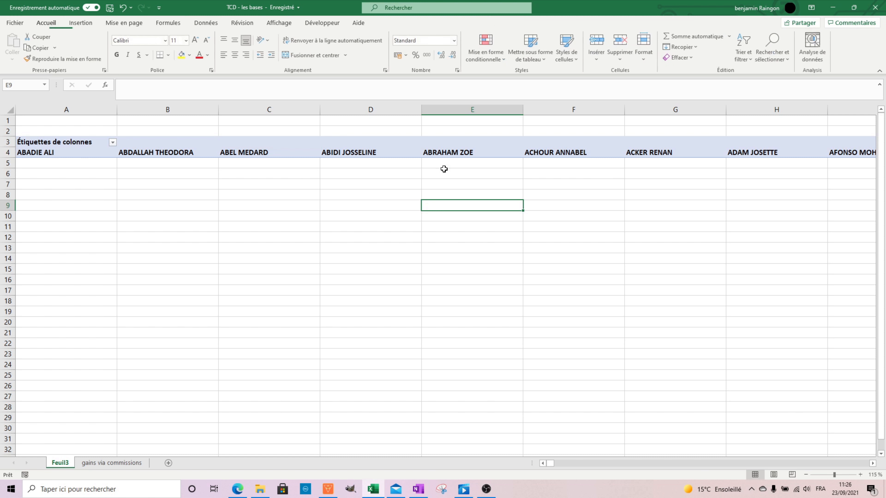
left_click(418, 142)
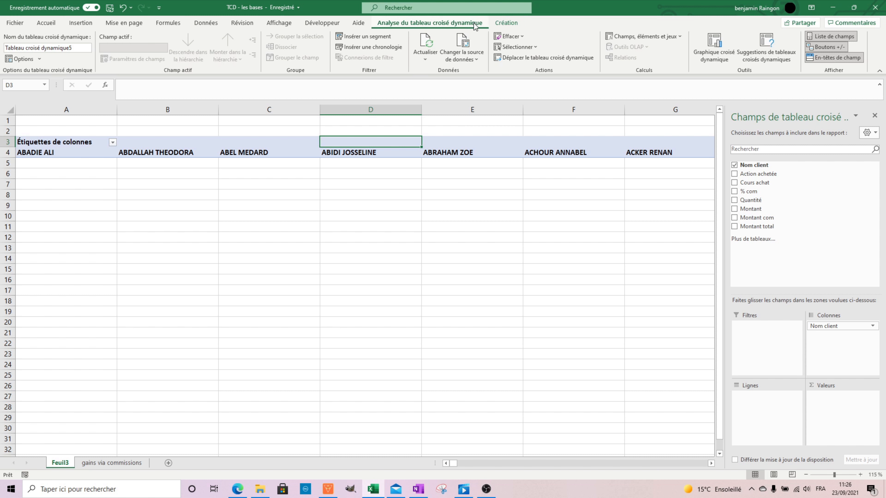
left_click(450, 192)
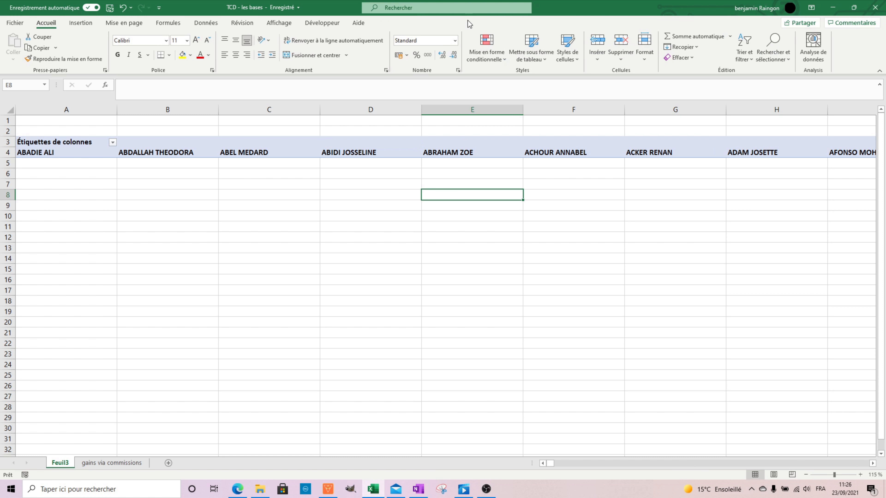
left_click(402, 149)
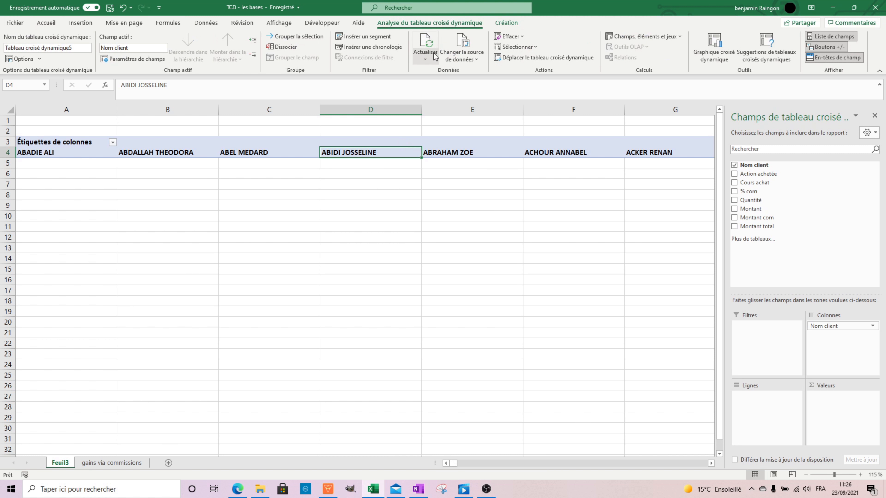
- Hide the pivot table's field list and display it again
left_click(850, 37)
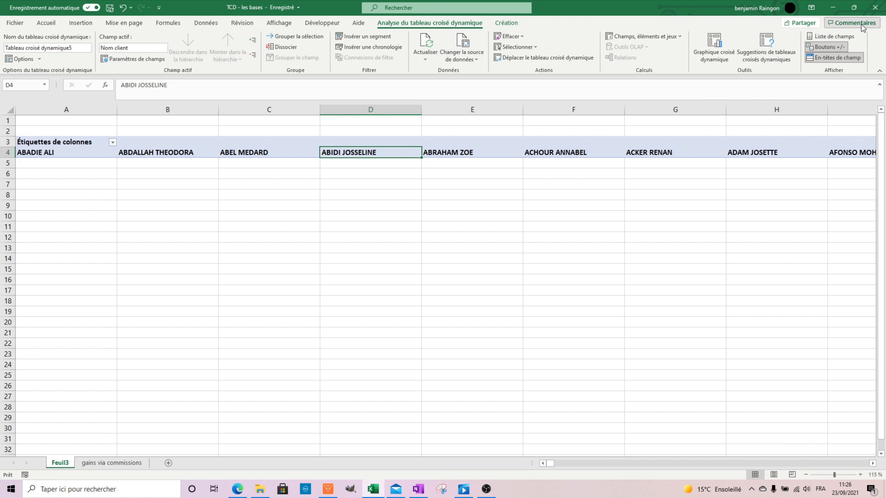
left_click(850, 37)
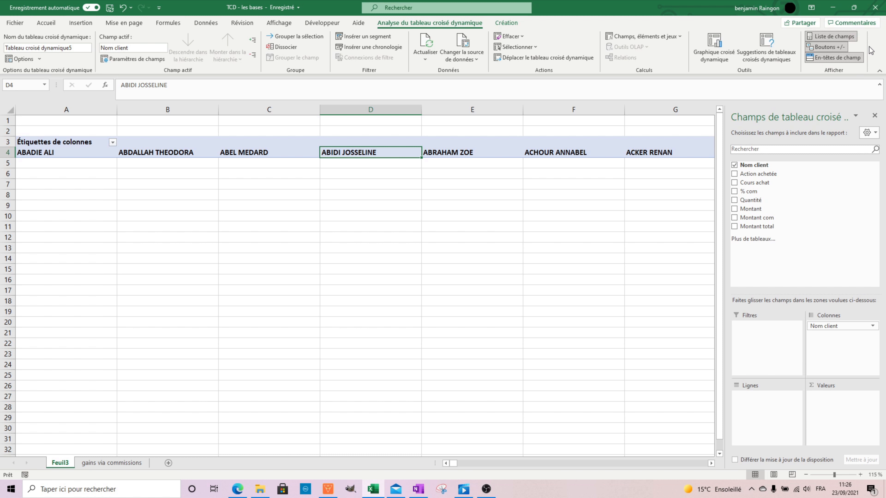
left_click(855, 38)
- Move Nom client from columns to values and on to rows, and add Montant total to the values area
left_click_drag(861, 327, 841, 409)
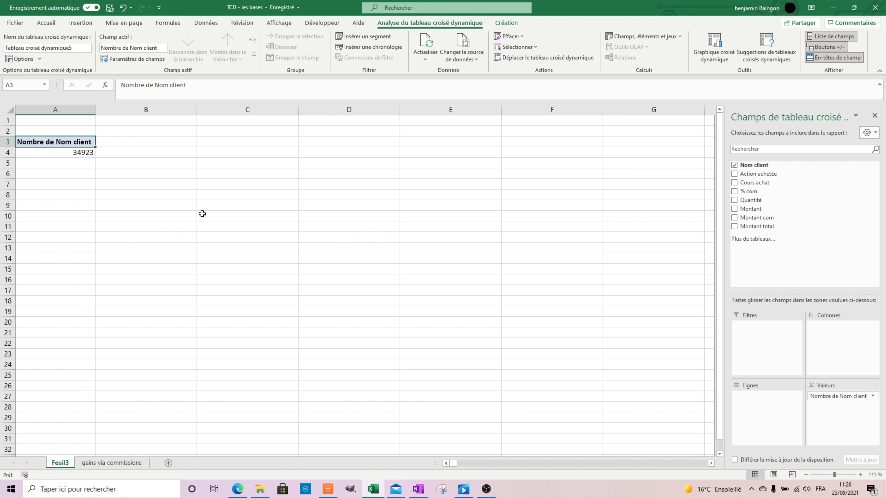
mouse_move(851, 394)
left_mouse_down()
mouse_move(785, 412)
mouse_move(766, 399)
left_mouse_up()
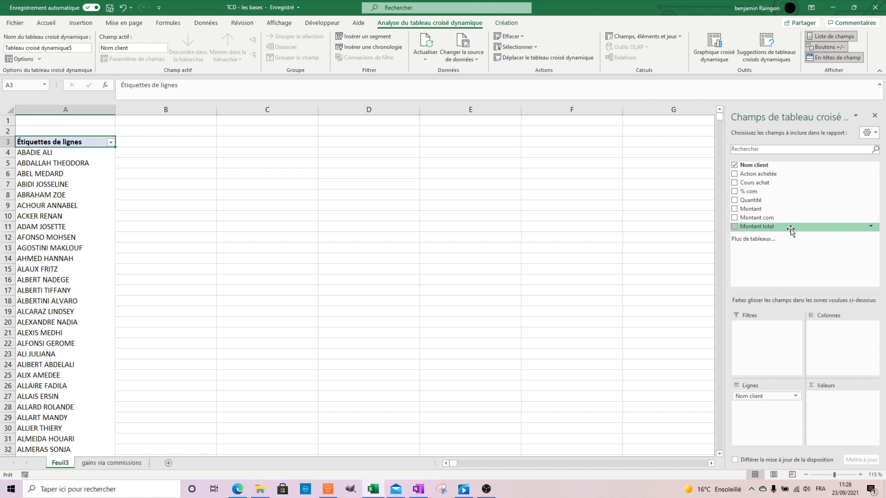
left_click_drag(791, 230, 831, 401)
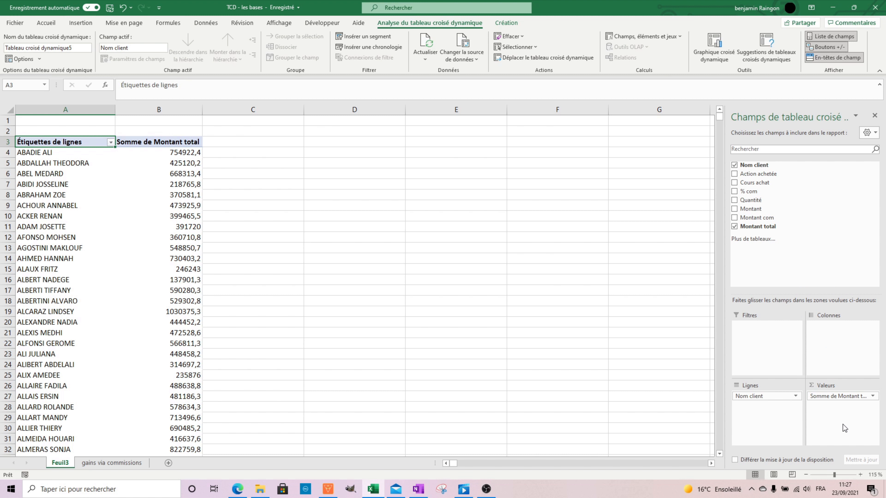
mouse_move(851, 396)
left_mouse_down()
mouse_move(773, 353)
mouse_move(812, 419)
mouse_move(764, 377)
mouse_move(831, 354)
mouse_move(840, 417)
mouse_move(841, 396)
left_mouse_up()
left_click(195, 142)
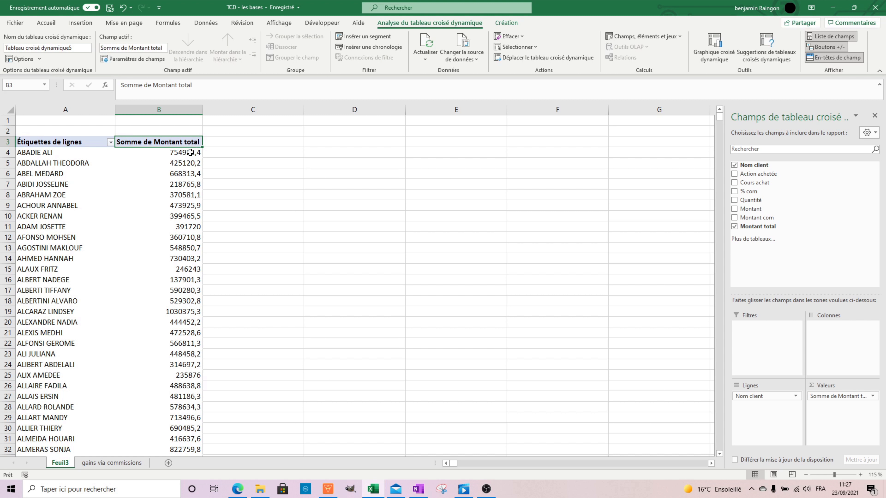
left_click(160, 152)
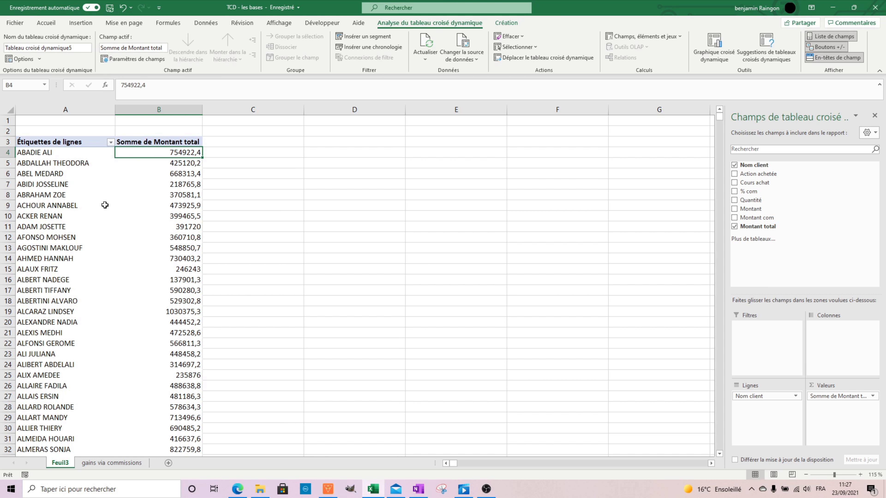
- Filter the Nom client column of the gains via commissions sheet to only the first client in the list
left_click(112, 462)
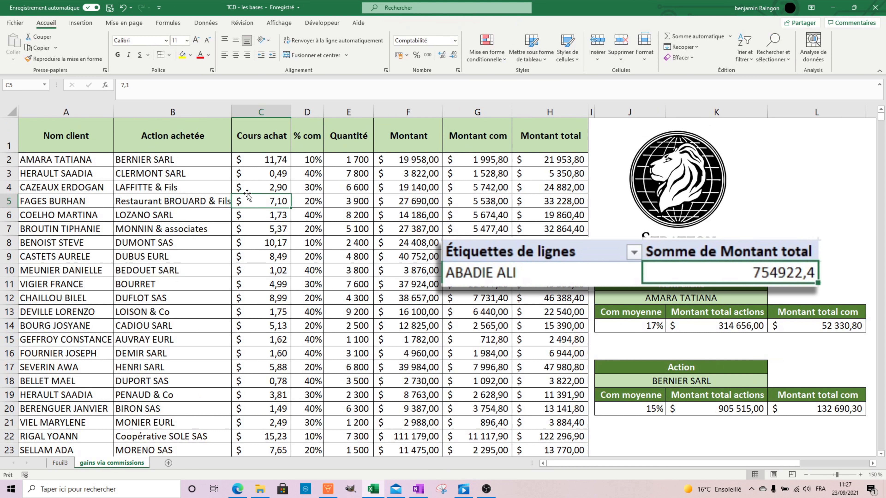
left_click(199, 183)
left_click(206, 22)
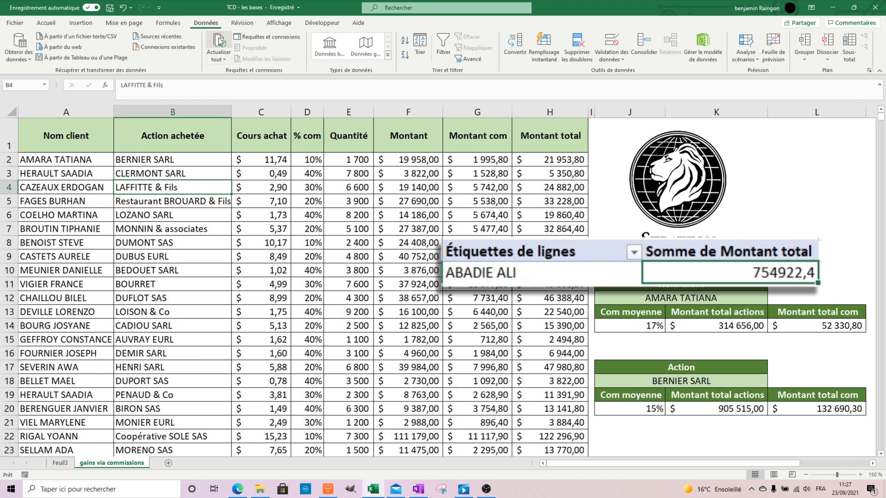
left_click(452, 48)
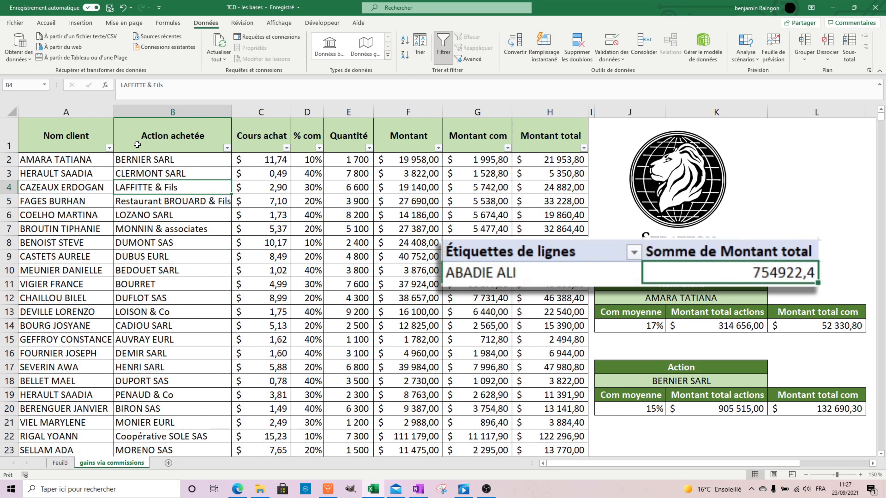
left_click(109, 148)
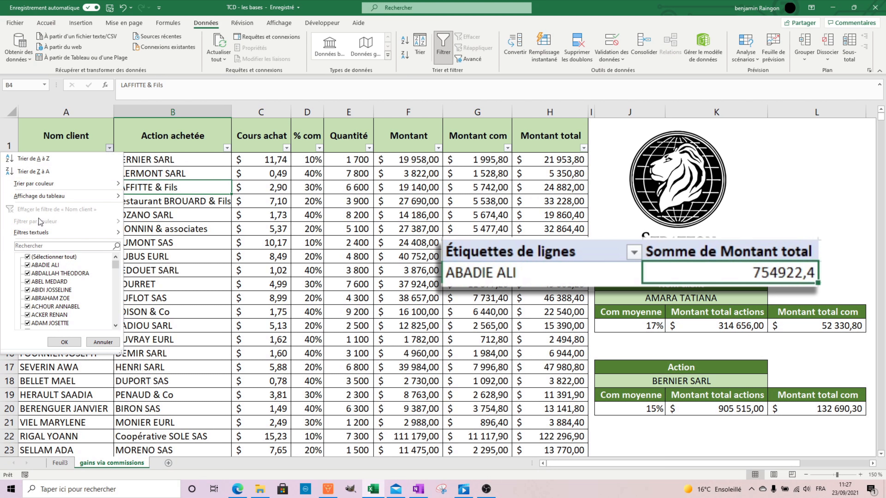
left_click(27, 257)
left_click(27, 265)
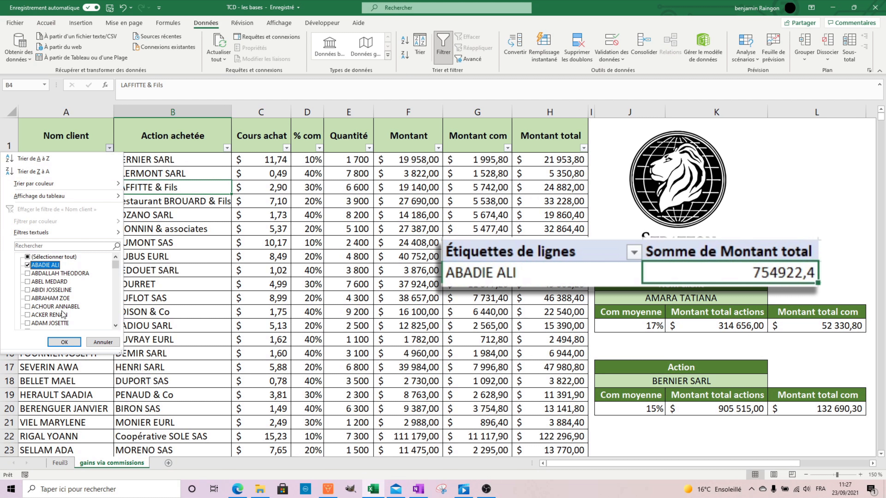
left_click(64, 341)
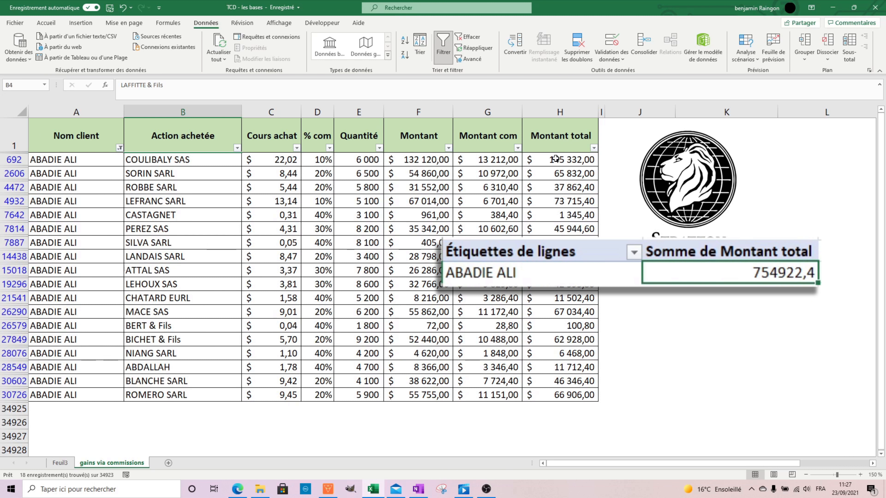
- Check the sum of the filtered client's Montant total cells, and return to the pivot table on Feuil3
left_click_drag(555, 158, 550, 395)
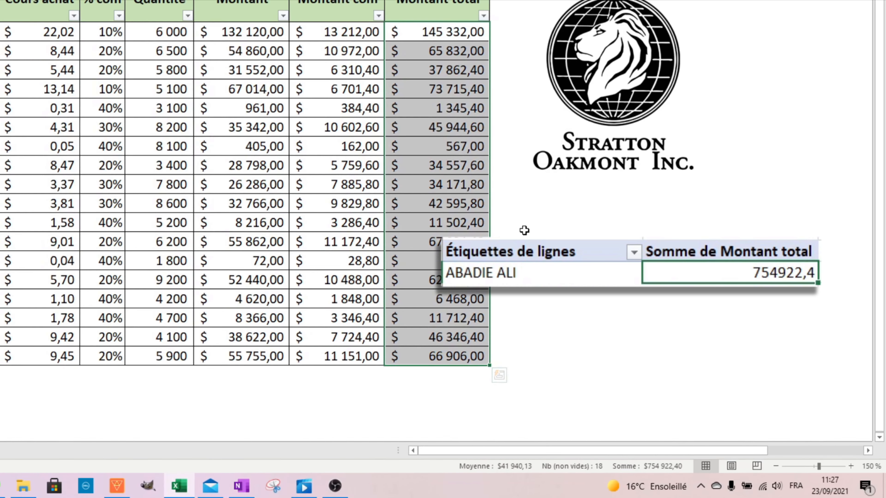
left_click(524, 230)
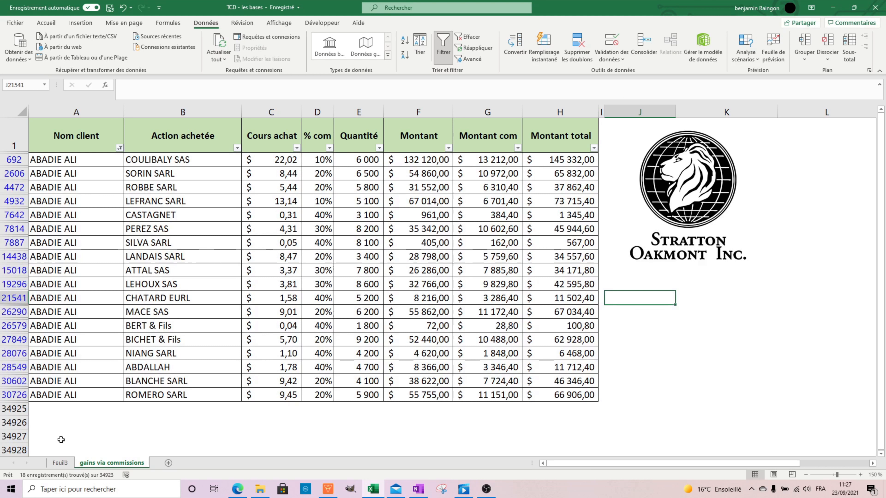
left_click(60, 463)
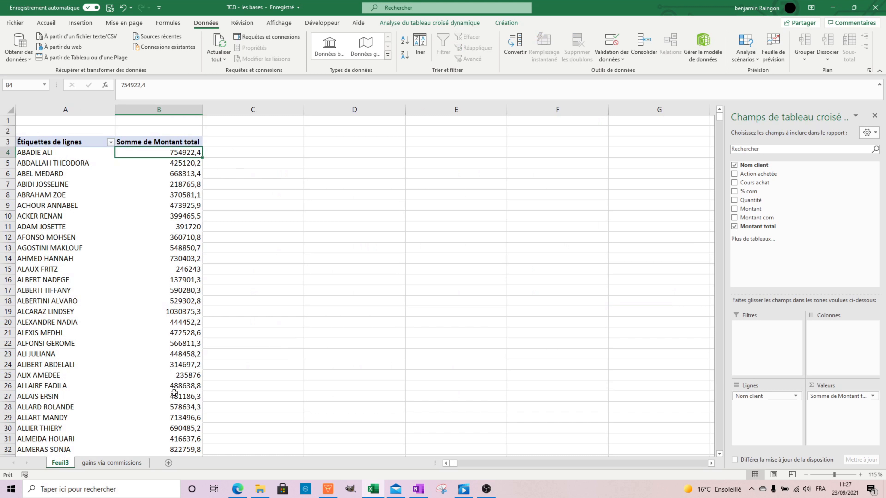
- Summarize the pivot table's Montant total values by NB, and view the other summary functions available
left_click(175, 205)
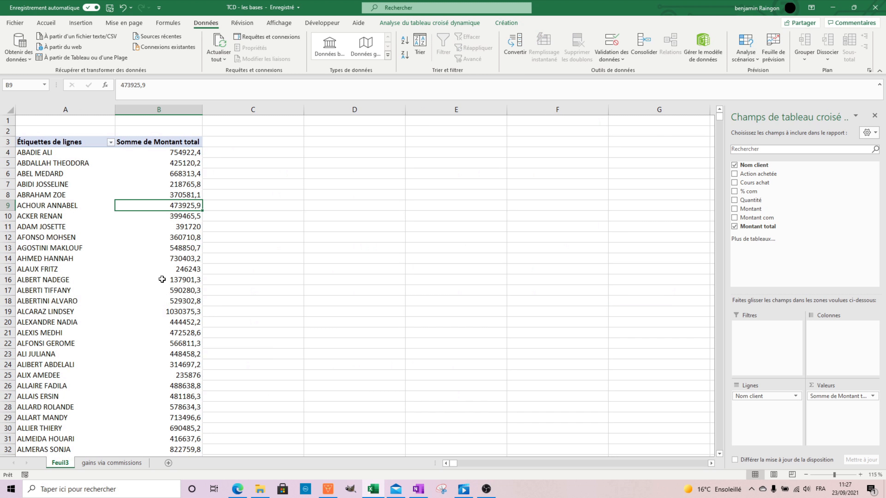
right_click(161, 208)
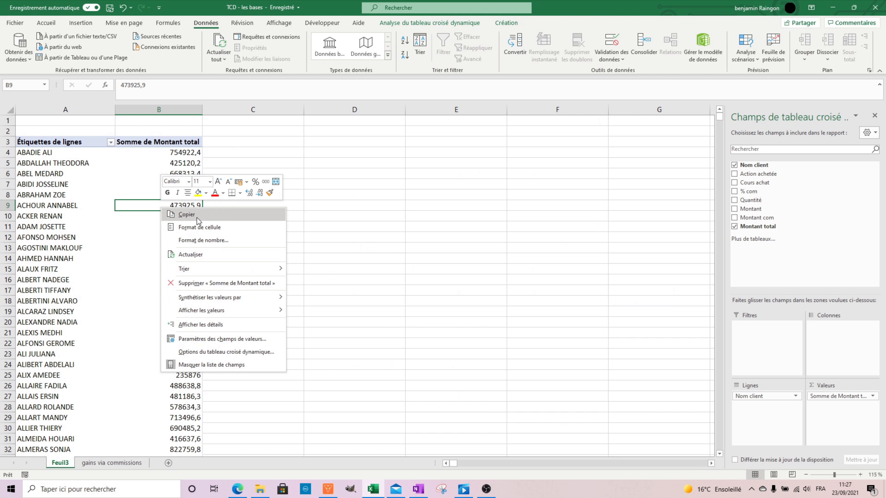
mouse_move(209, 298)
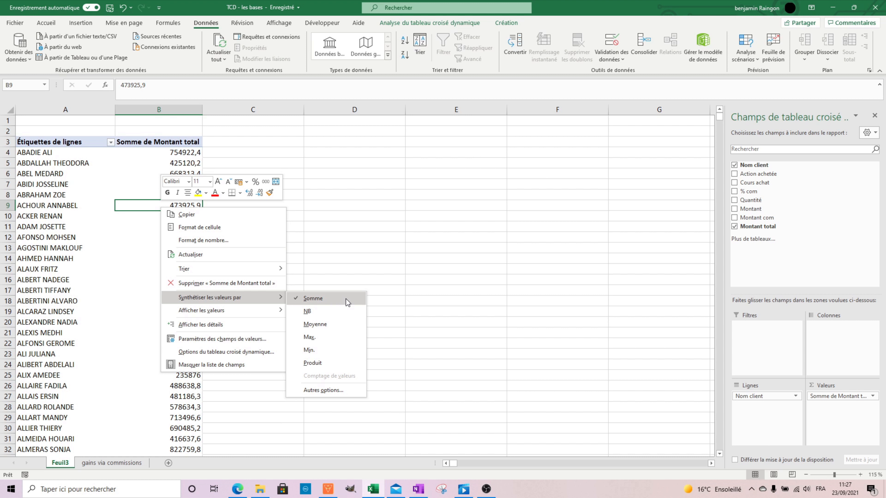
left_click(351, 312)
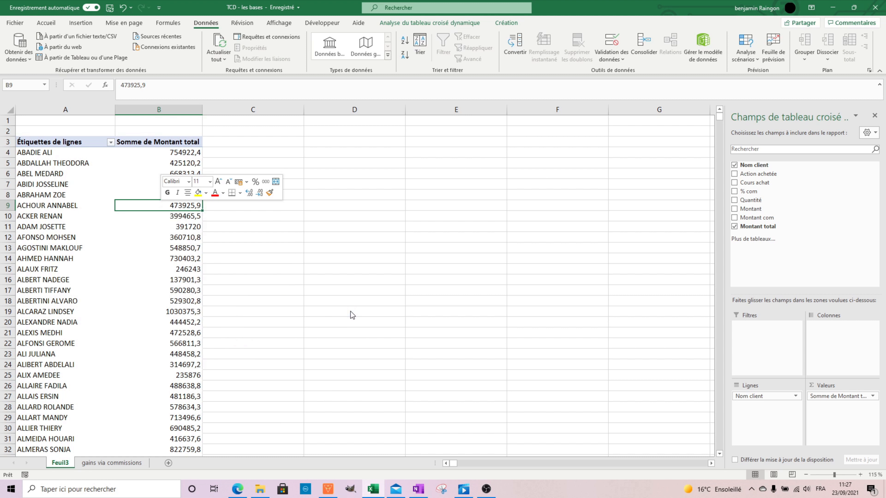
right_click(178, 205)
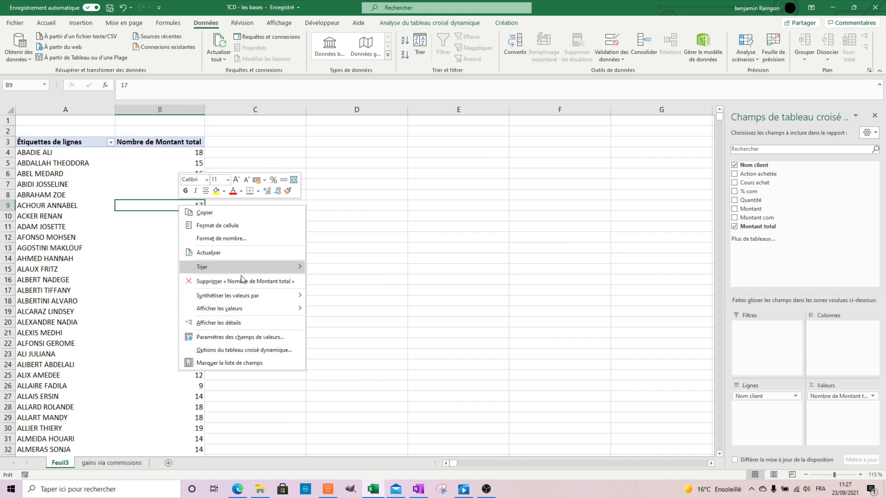
mouse_move(231, 296)
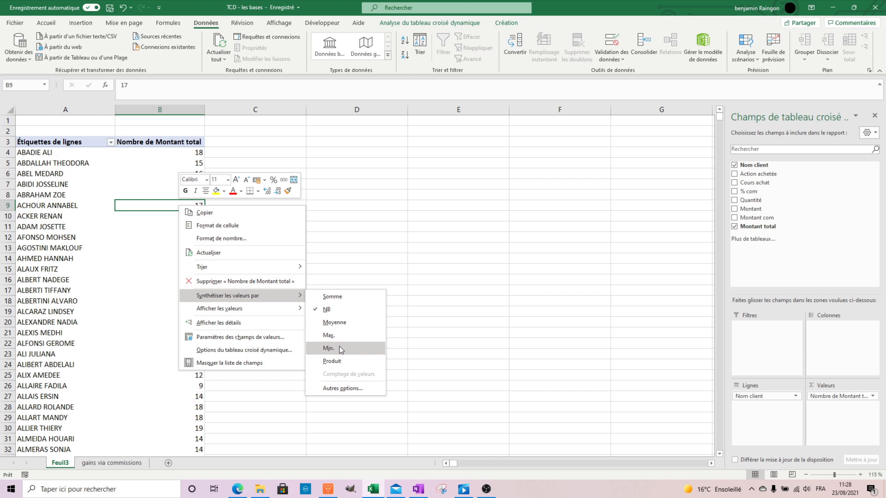
left_click(360, 230)
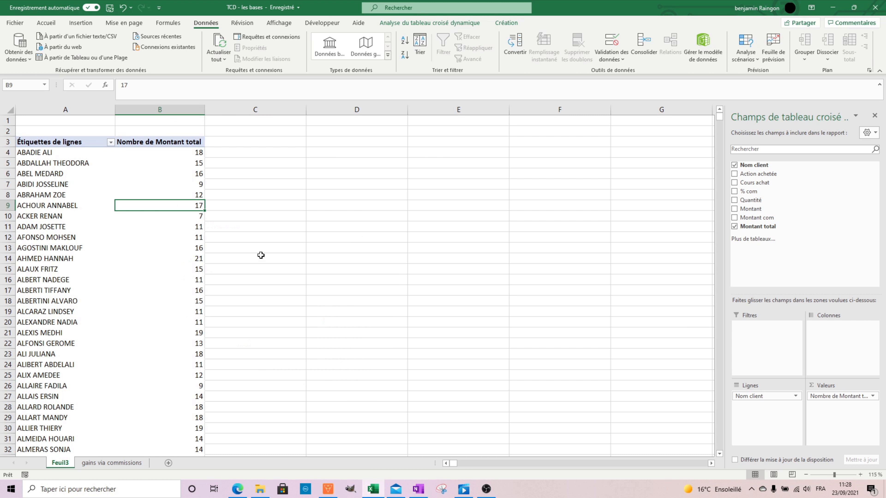
- Set the pivot table's Montant total values back to being summarized by Somme
right_click(154, 166)
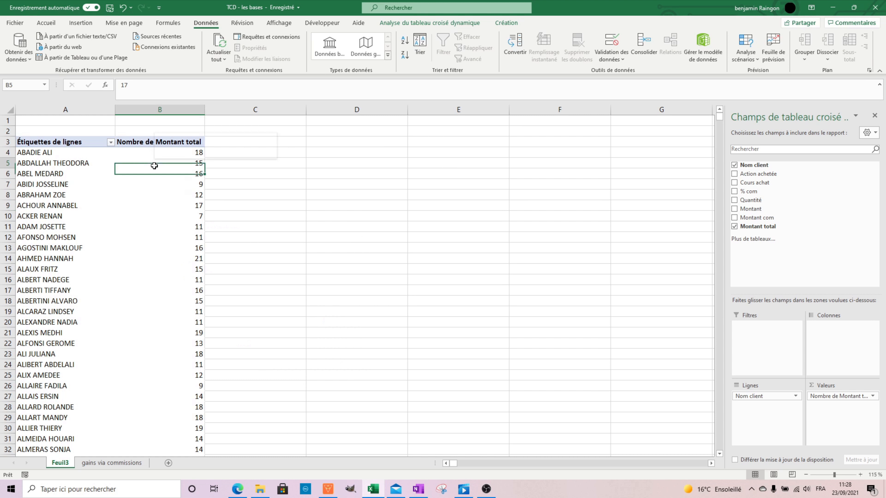
mouse_move(200, 256)
left_click(329, 258)
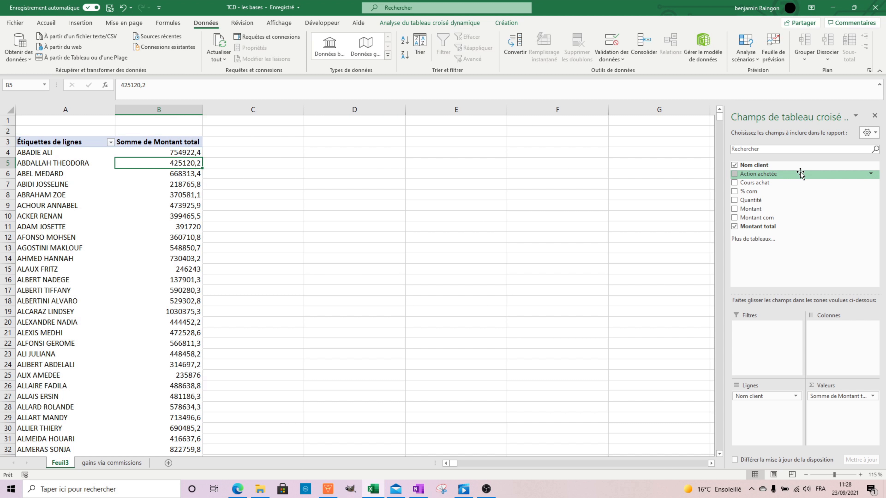
- Add Action achetée to the columns area, and move it to the rows area below Nom client
left_click_drag(800, 178, 866, 334)
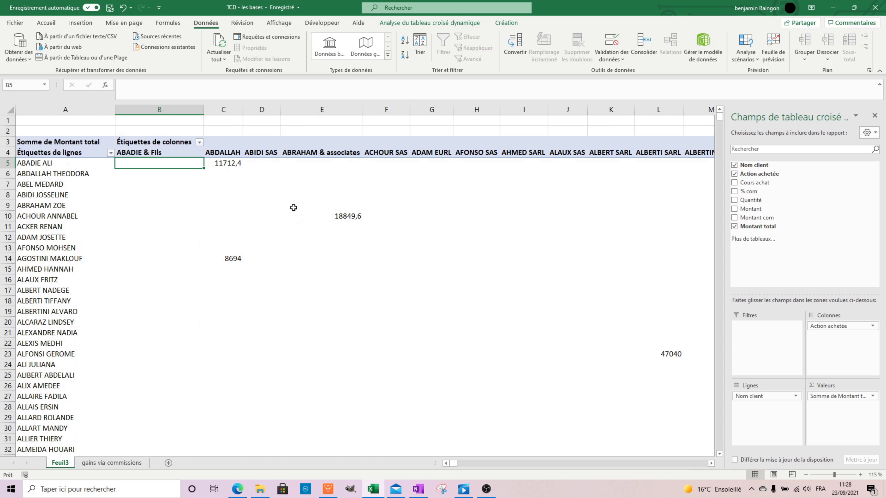
left_click_drag(837, 326, 762, 417)
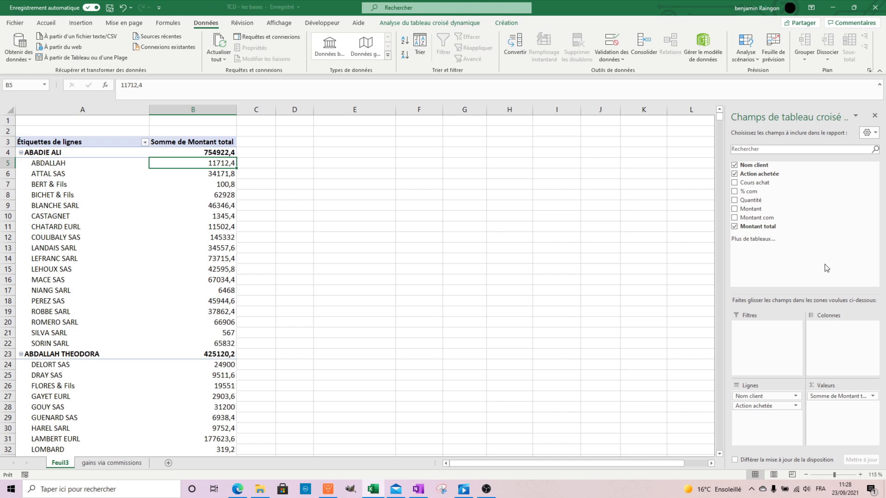
- Add % com to the pivot table's columns area, and inspect the 20% amounts for BICHET & Fils and BLANCHE SARL
left_click_drag(756, 195, 825, 335)
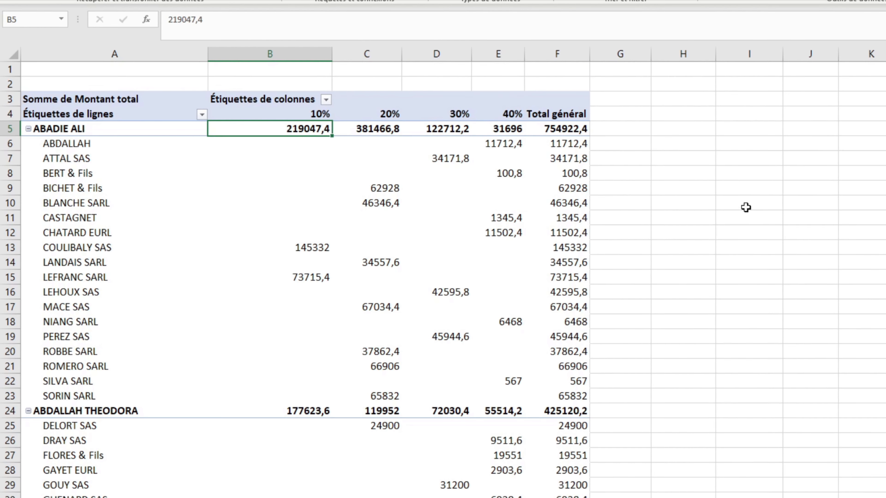
left_click(384, 140)
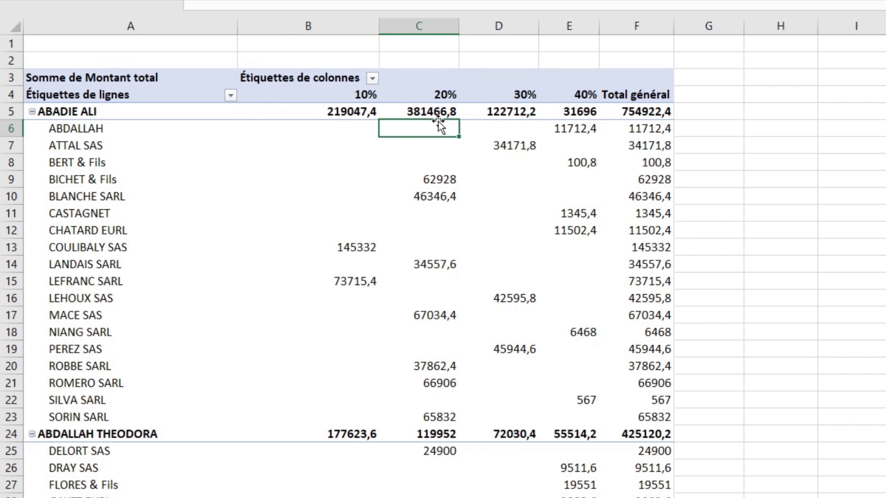
left_click(449, 110)
left_click(424, 94)
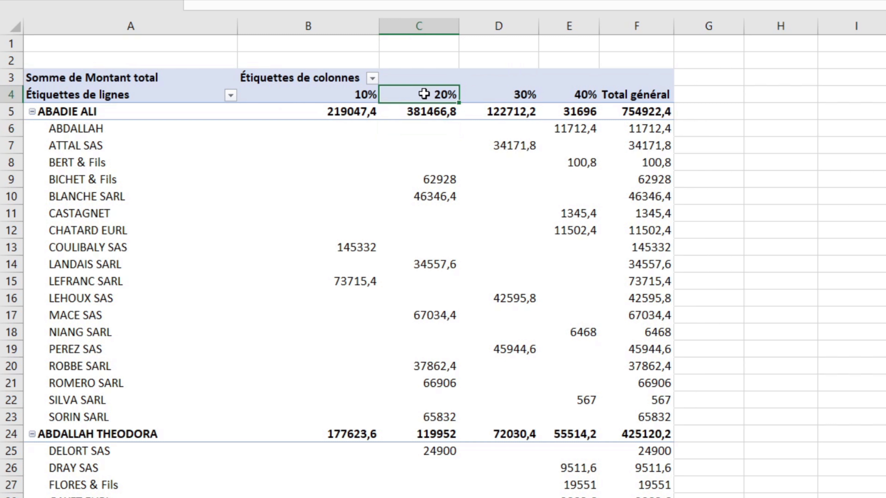
left_click_drag(397, 179, 134, 184)
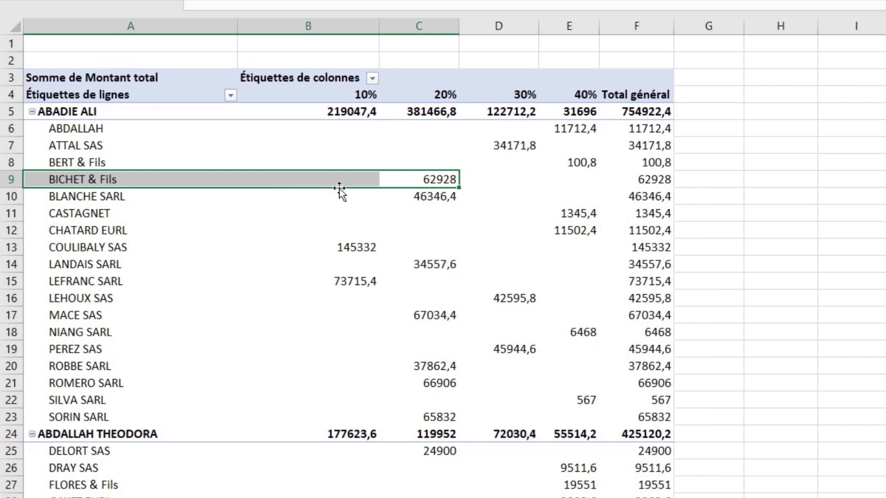
left_click(394, 196)
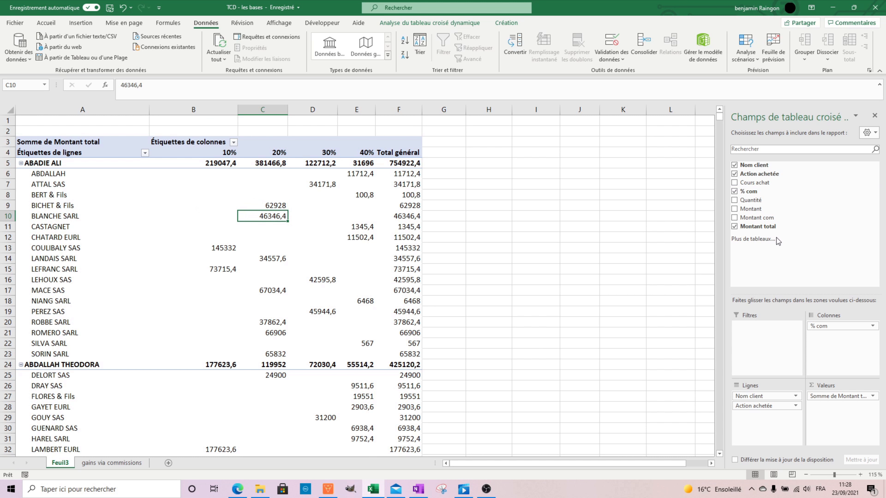
- Move Action achetée from the rows area to the filters area, and inspect the report filter above the pivot table
left_click_drag(768, 406, 775, 398)
left_click_drag(772, 334, 771, 333)
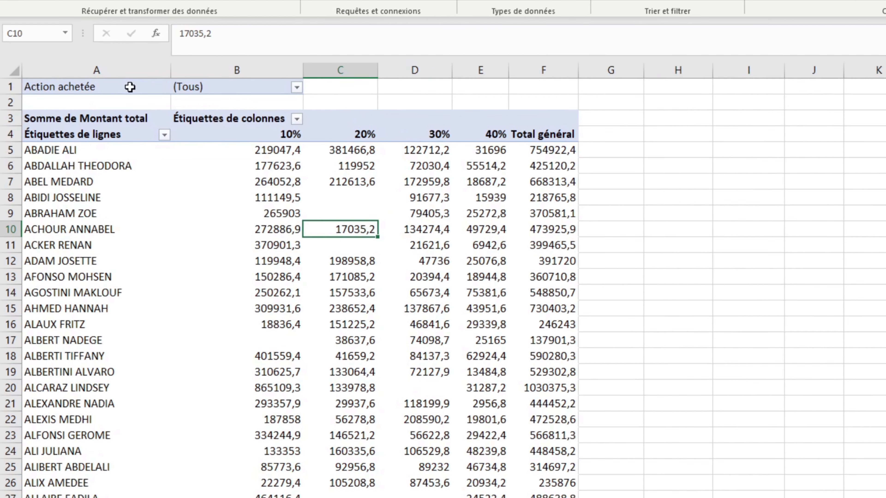
left_click_drag(126, 95, 327, 93)
left_click_drag(387, 76, 300, 71)
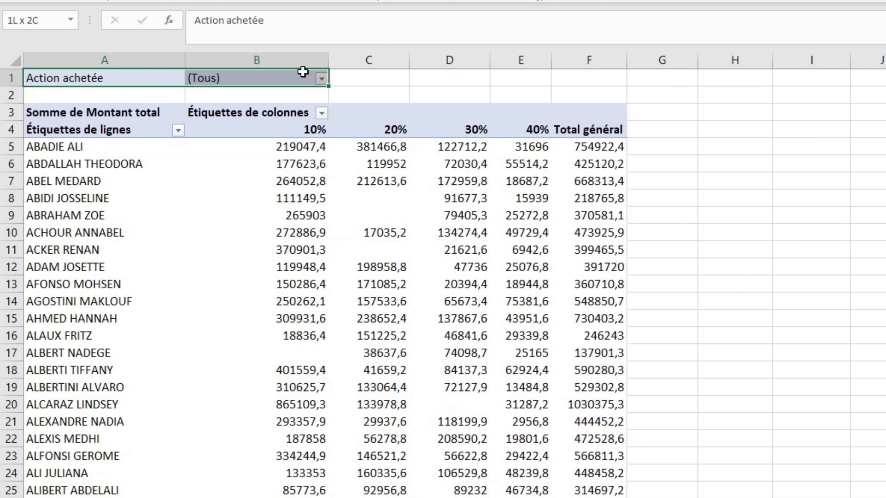
left_click(336, 78)
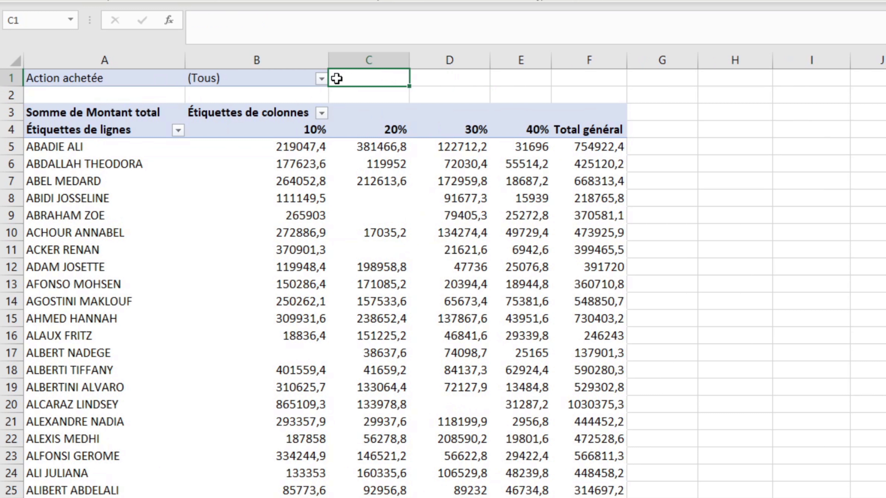
- Filter the pivot table's Action achetée to ABRAHAM & associates only, with multiple item selection enabled
left_click(321, 79)
left_click(156, 245)
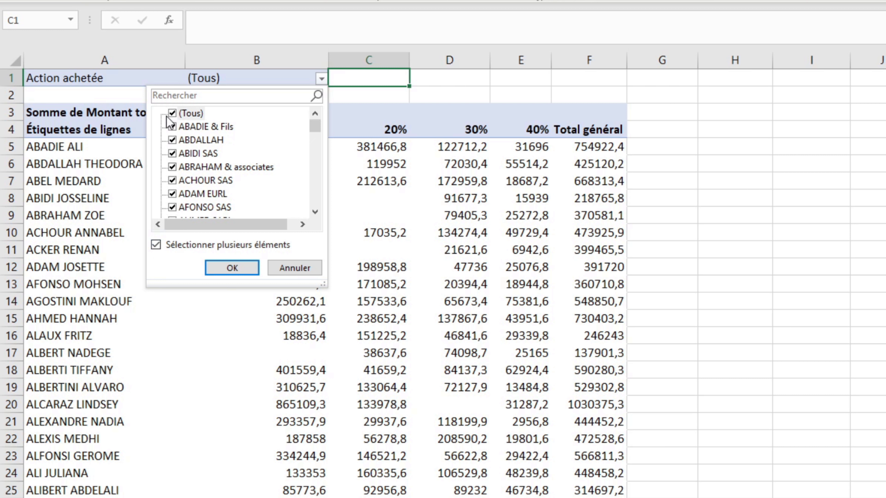
left_click(173, 114)
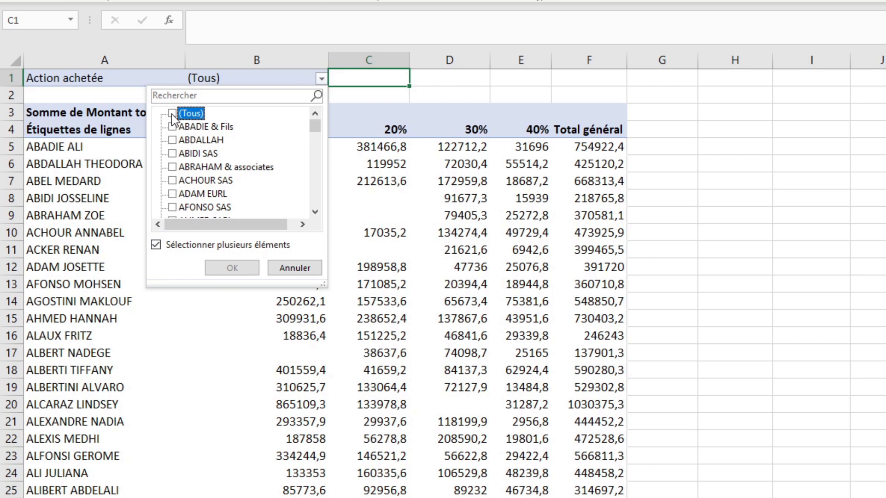
left_click(173, 168)
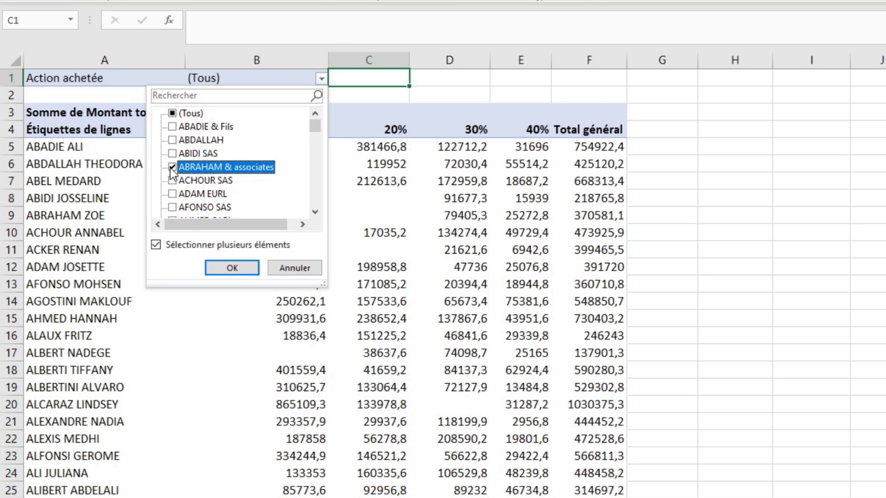
left_click(232, 268)
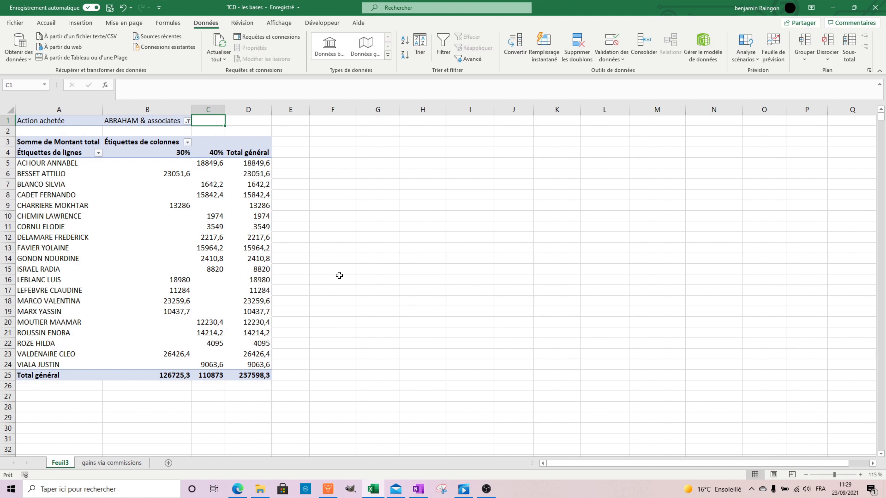
- Remove the filter from the source table on the gains via commissions sheet
left_click(111, 463)
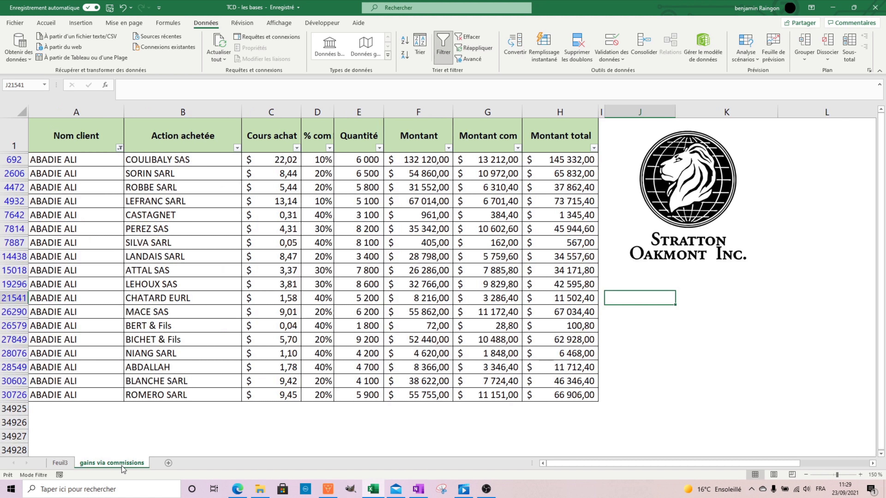
left_click(266, 204)
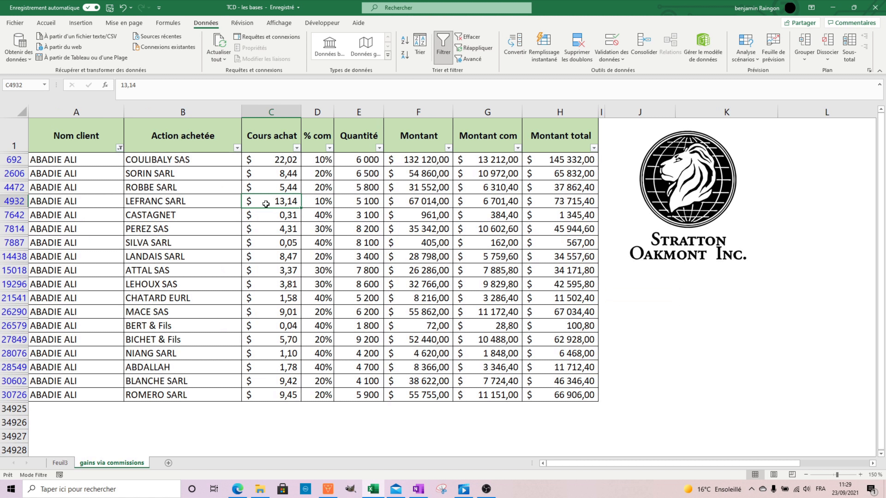
left_click(443, 45)
left_click(257, 200)
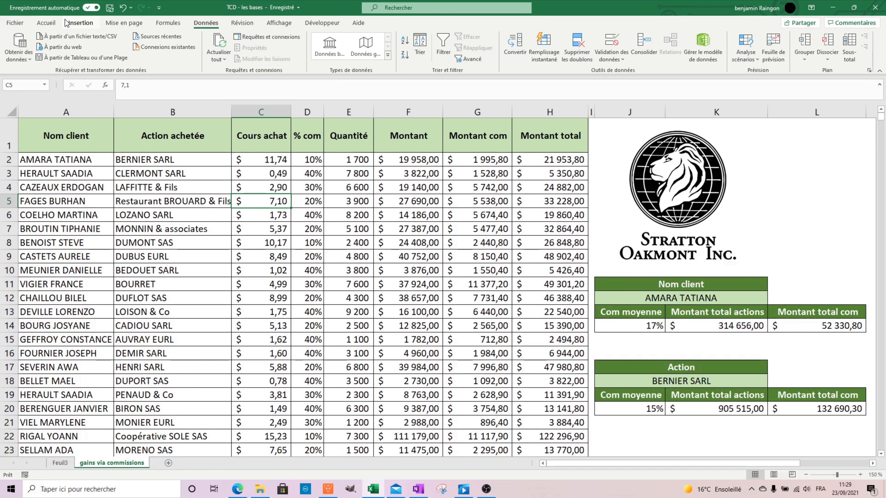
- Start a pivot table from the source table for an existing worksheet, and check Feuil3 and gains via commissions as locations
left_click(80, 22)
left_click(27, 58)
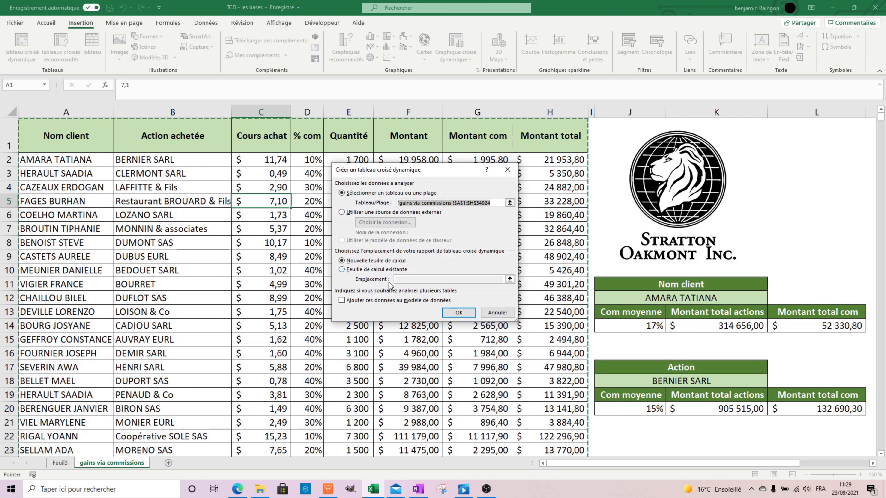
left_click(379, 271)
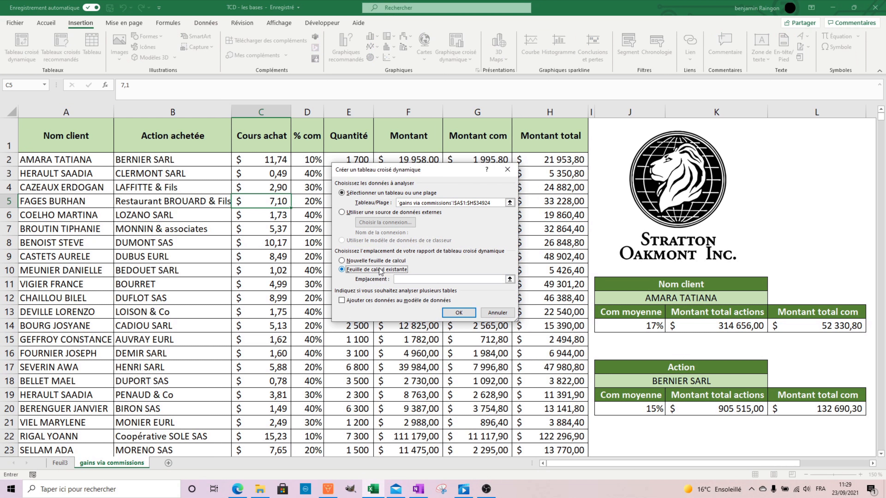
left_click(414, 279)
left_click(510, 279)
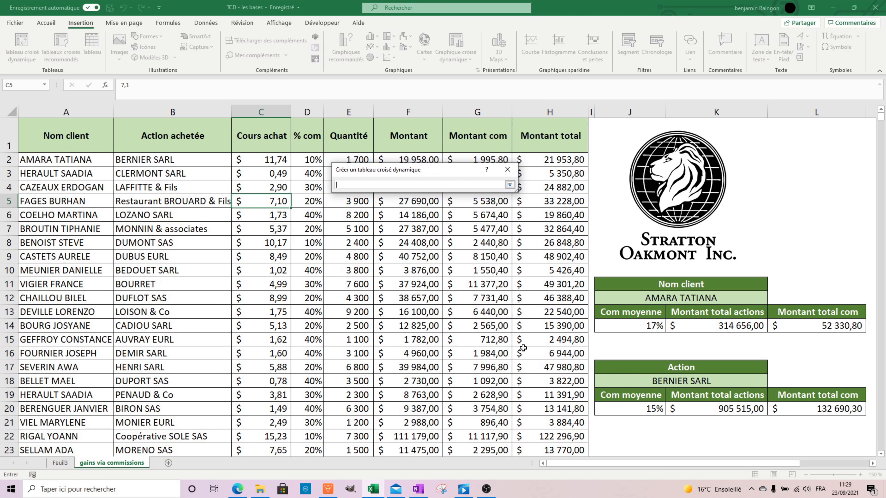
left_click(62, 464)
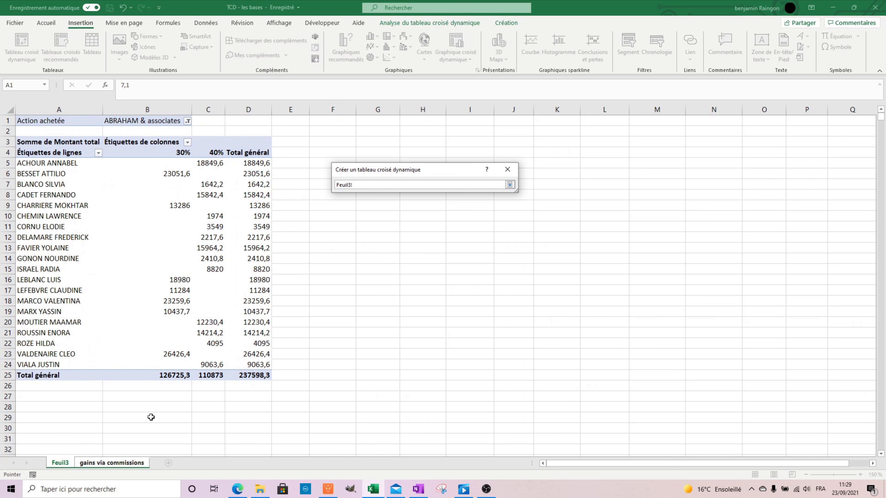
left_click(112, 463)
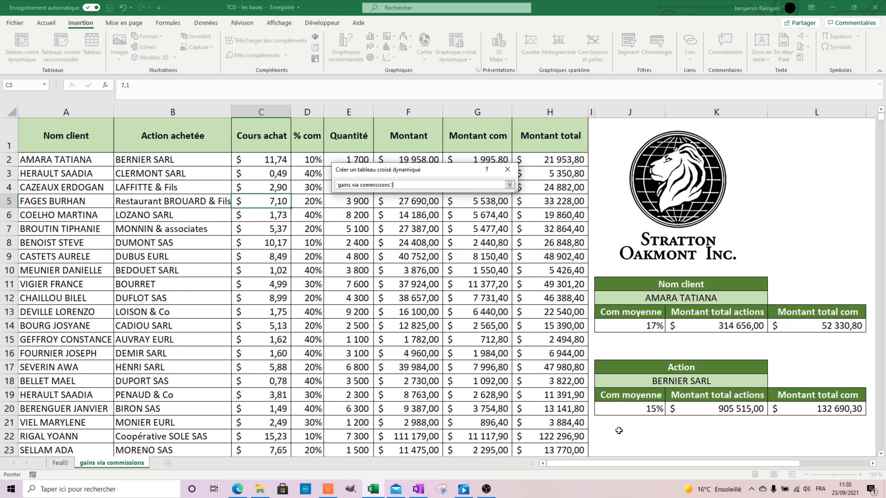
- Try to place the pivot table at cell J16 of gains via commissions, replacing the existing data there
left_click(628, 353)
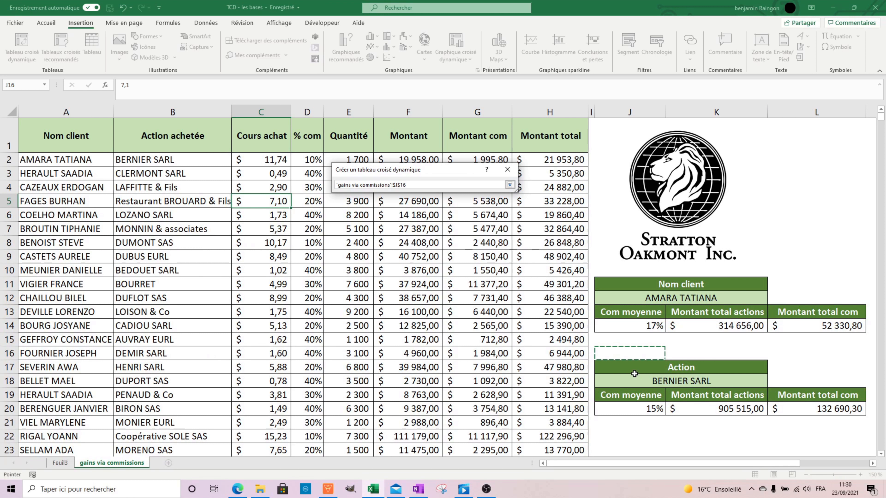
left_click(509, 185)
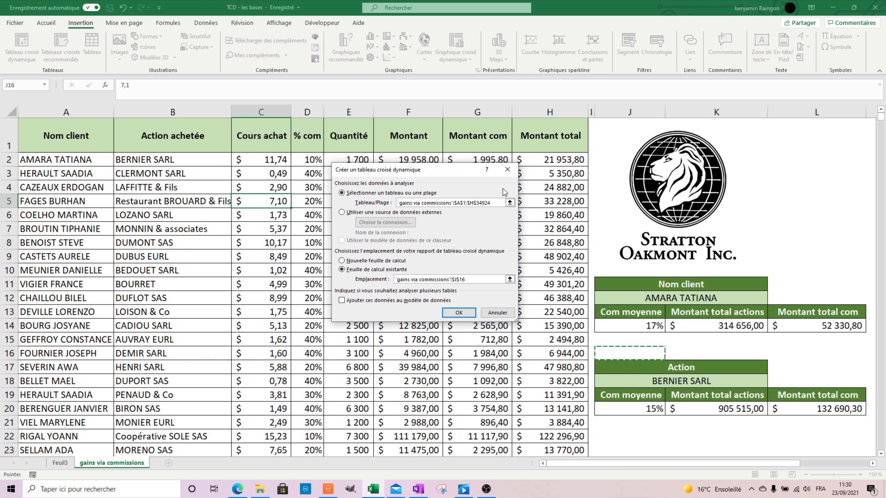
left_click(459, 313)
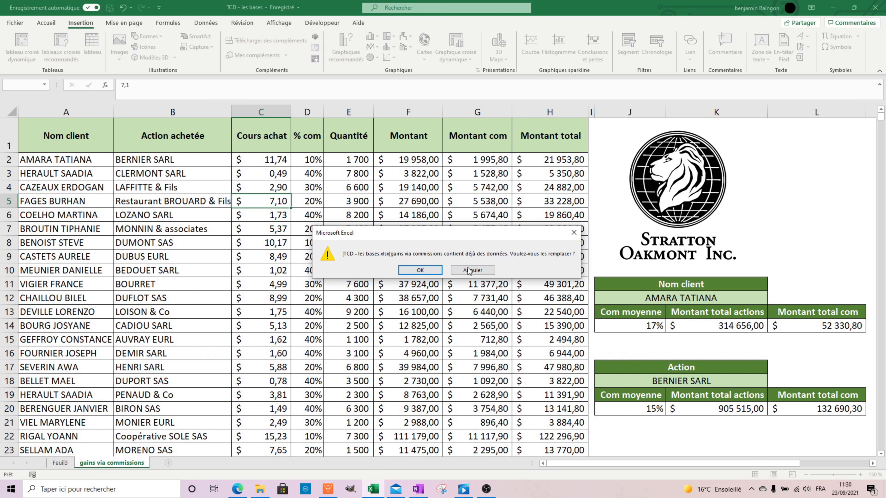
left_click(421, 271)
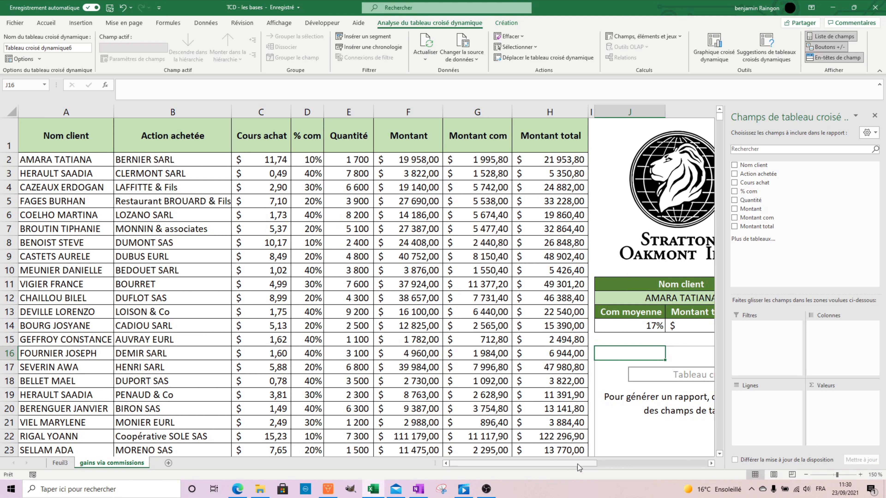
left_click_drag(564, 464, 616, 472)
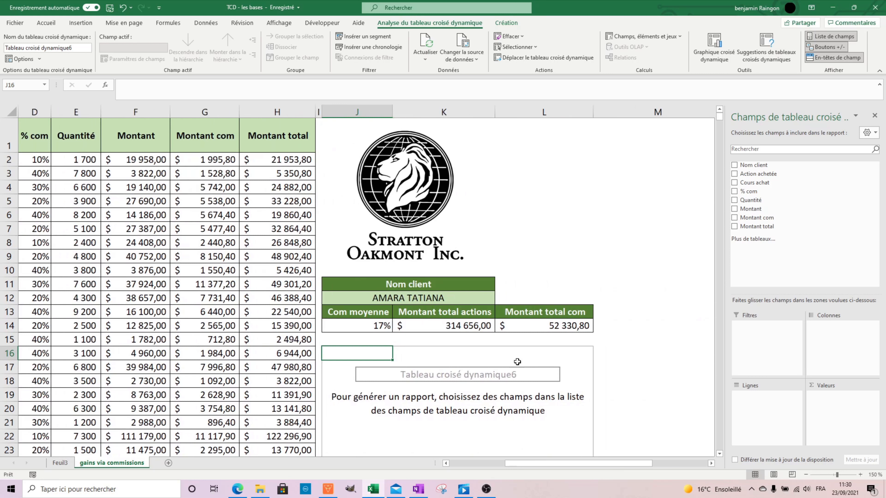
scroll(404, 312, "down", 2)
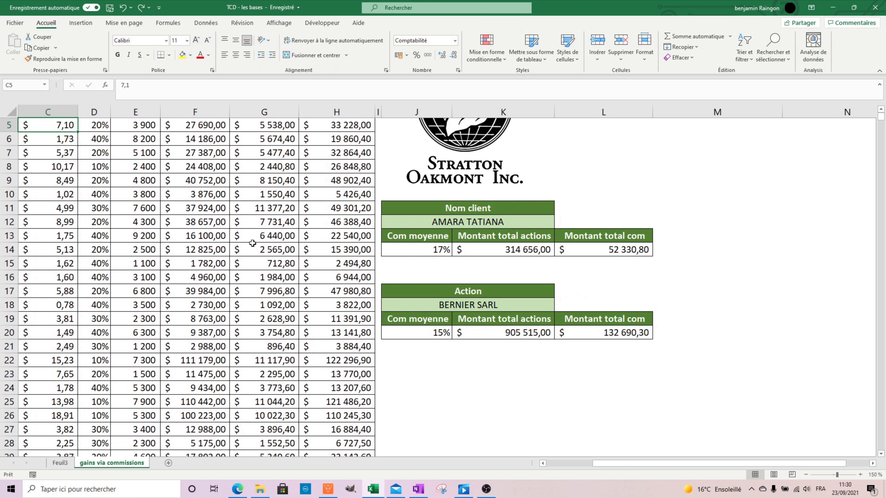
- Insert a pivot table from the source table at cell J22 of the existing gains via commissions sheet
left_click(187, 223)
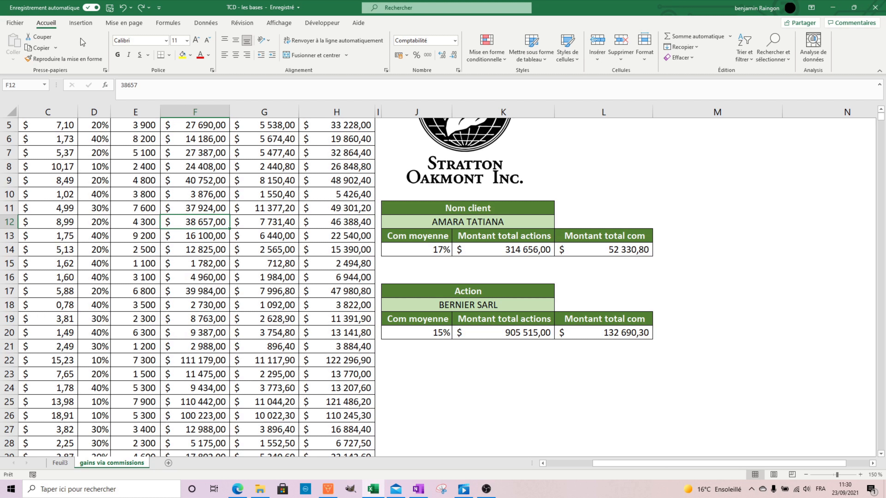
left_click(80, 23)
left_click(22, 46)
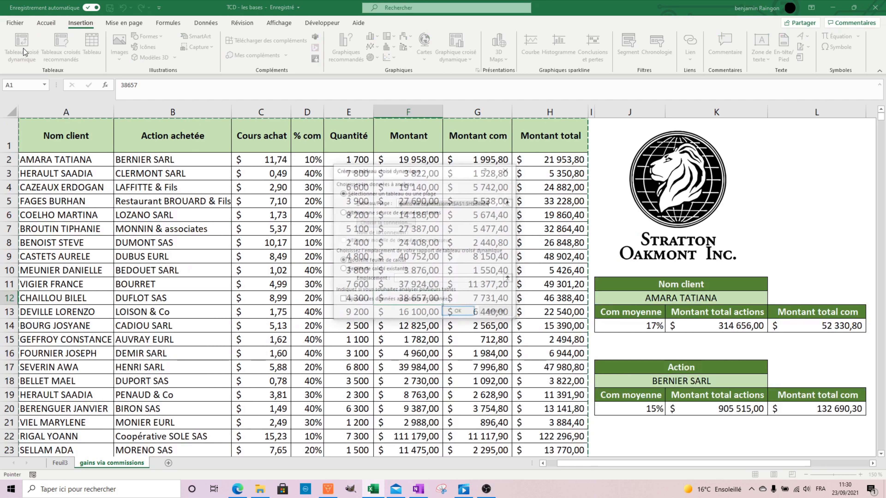
left_click(359, 270)
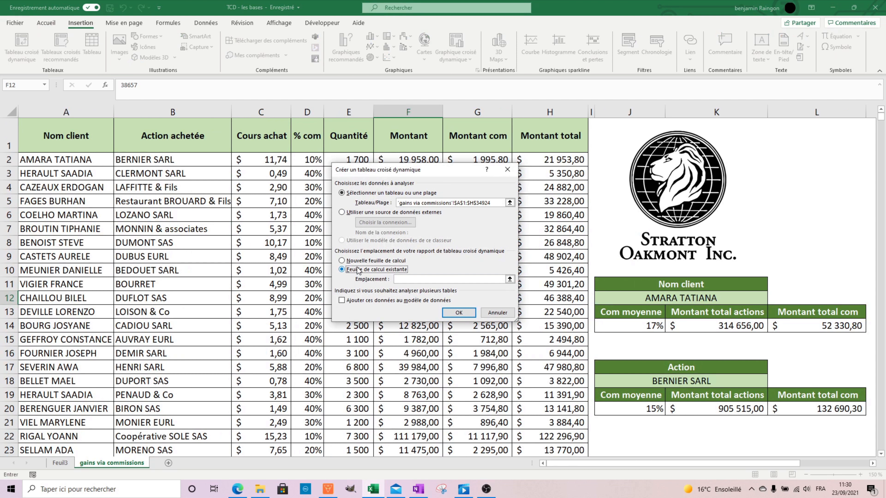
left_click(510, 280)
left_click(620, 433)
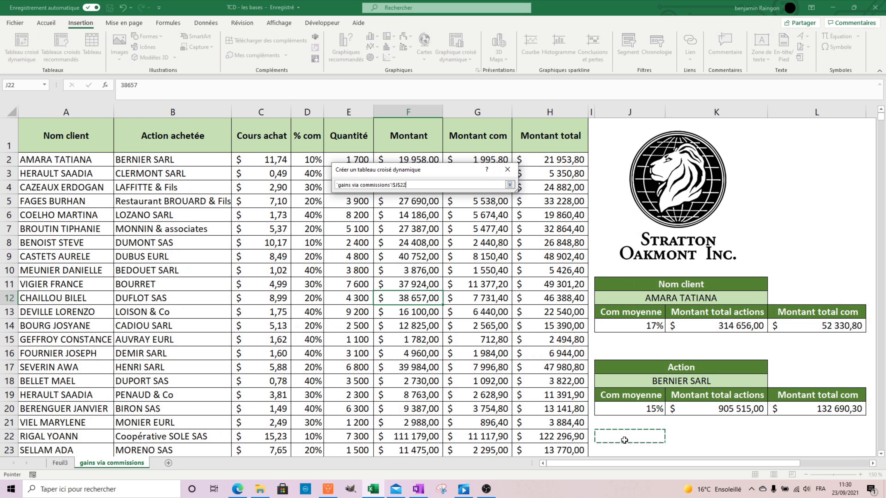
key("Return")
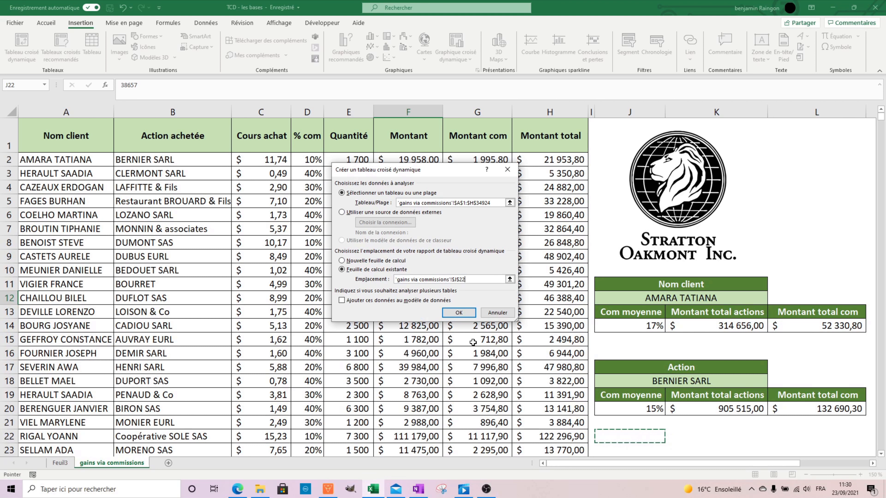
left_click(457, 315)
- Arrange the new pivot table with Nom client in rows, % com in columns and Montant total as values, and review it
scroll(647, 400, "down", 4)
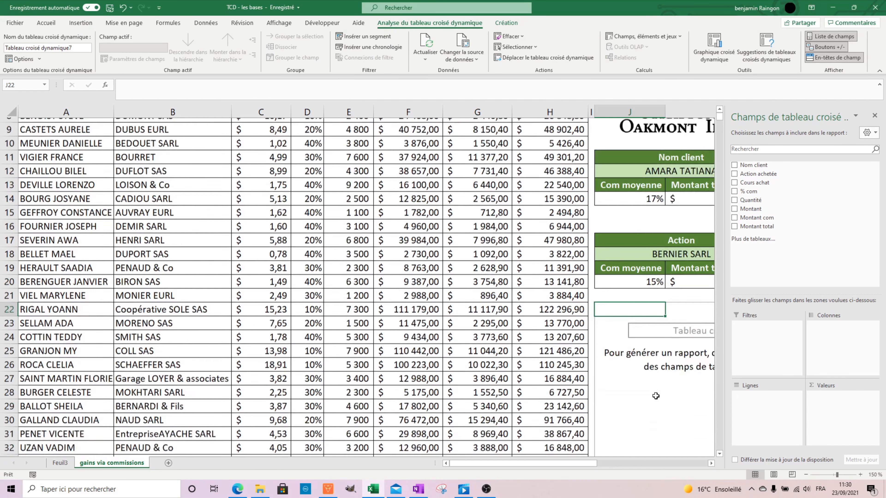
left_click_drag(587, 463, 642, 467)
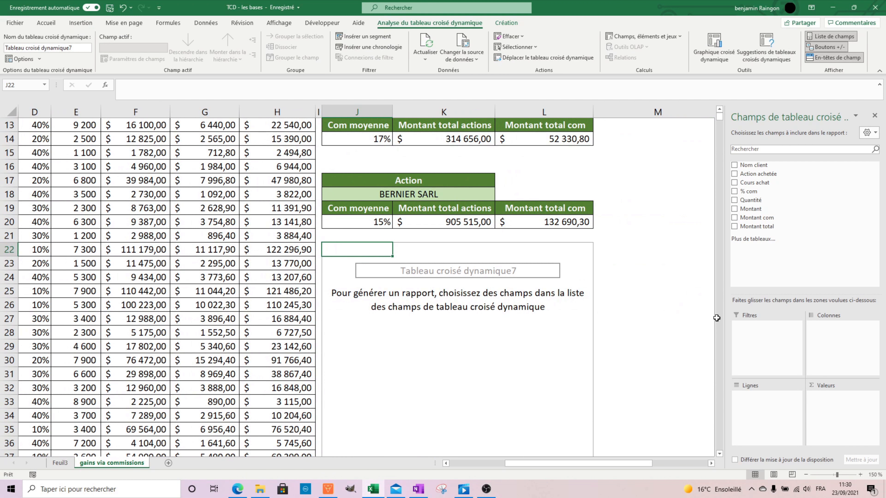
left_click_drag(754, 165, 768, 420)
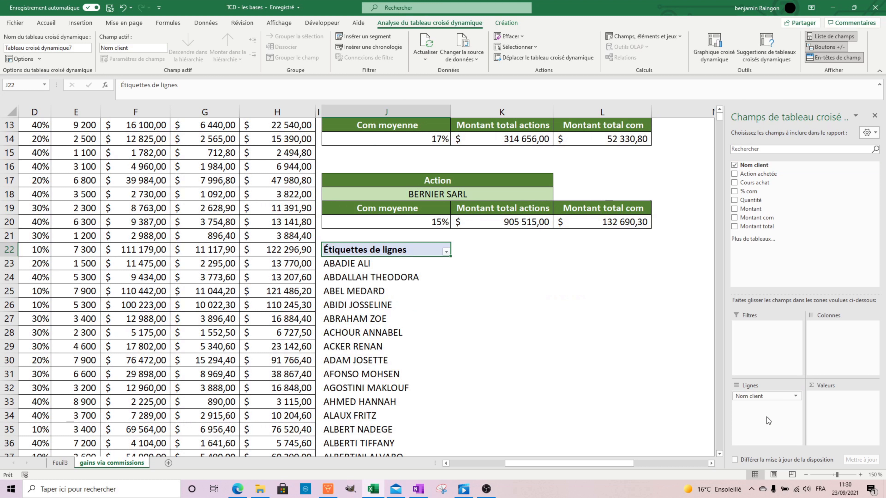
left_click_drag(750, 191, 848, 344)
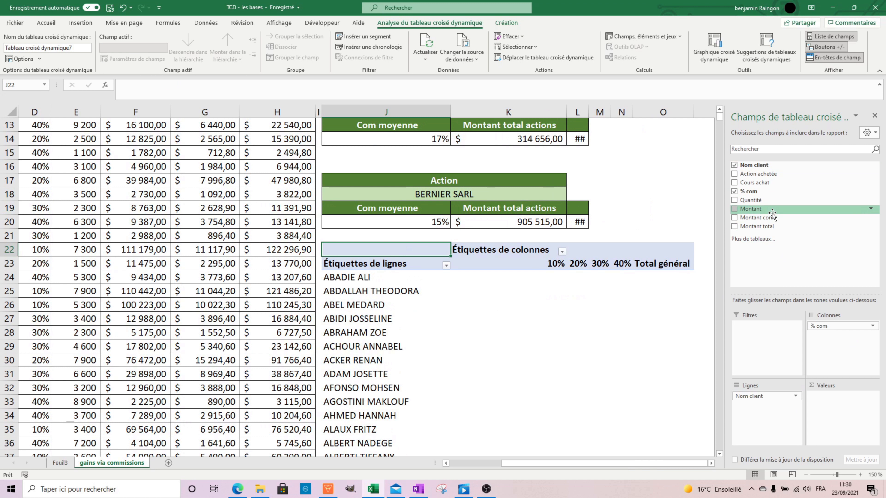
left_click_drag(757, 226, 833, 407)
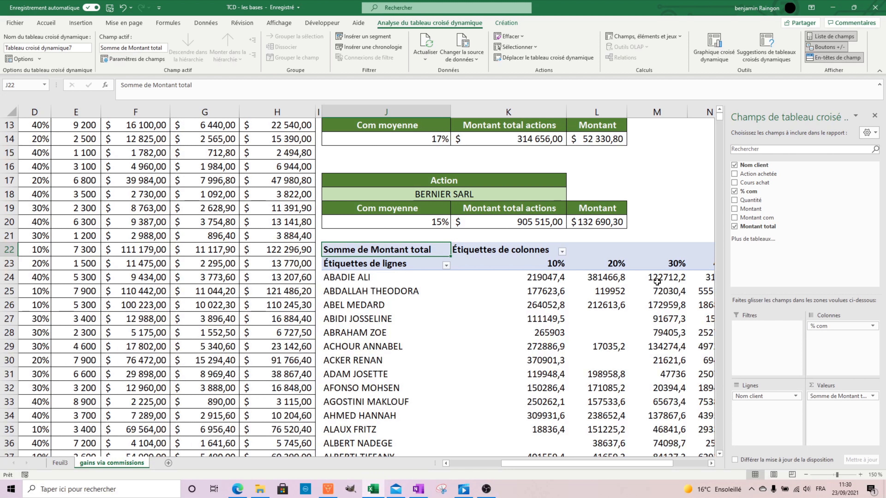
left_click(679, 217)
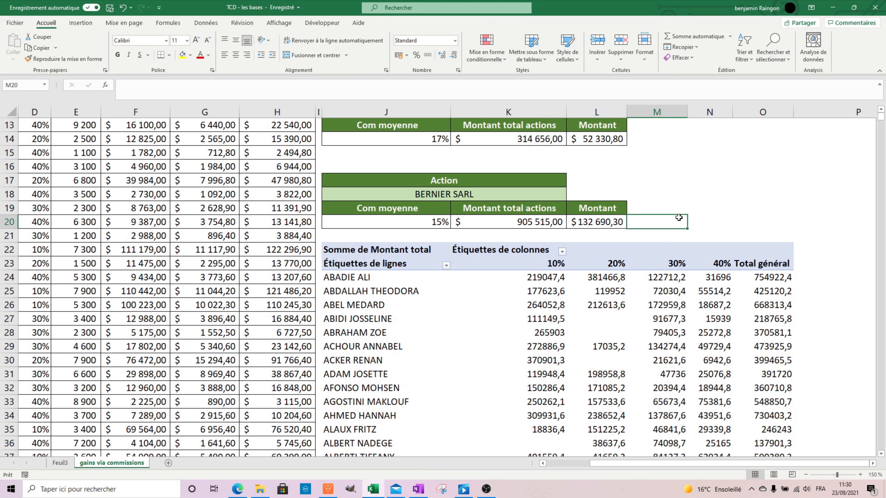
scroll(678, 217, "up", 4)
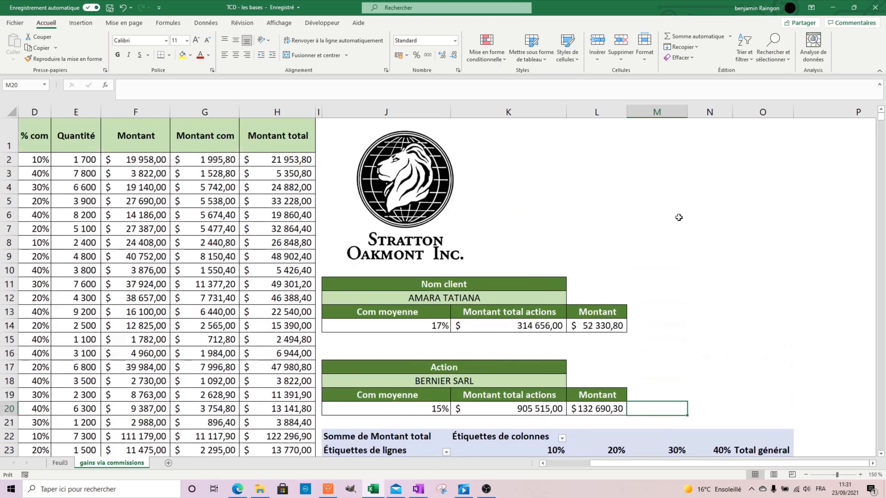
scroll(678, 217, "down", 4)
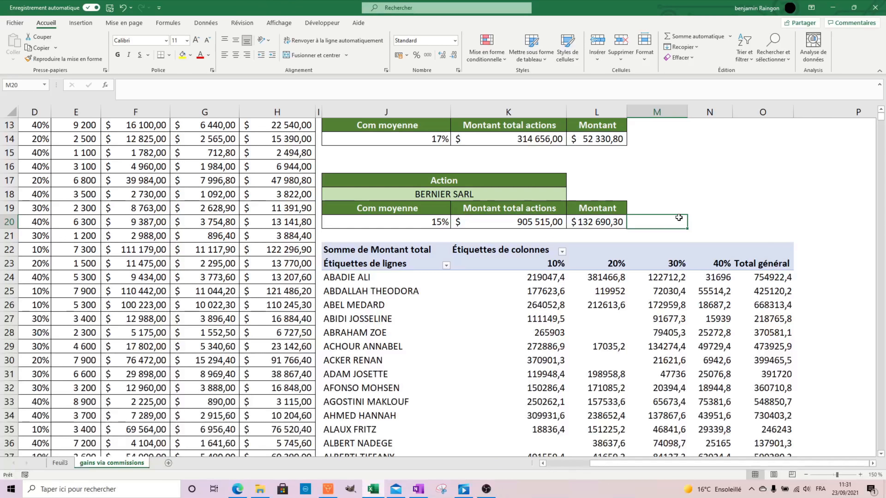